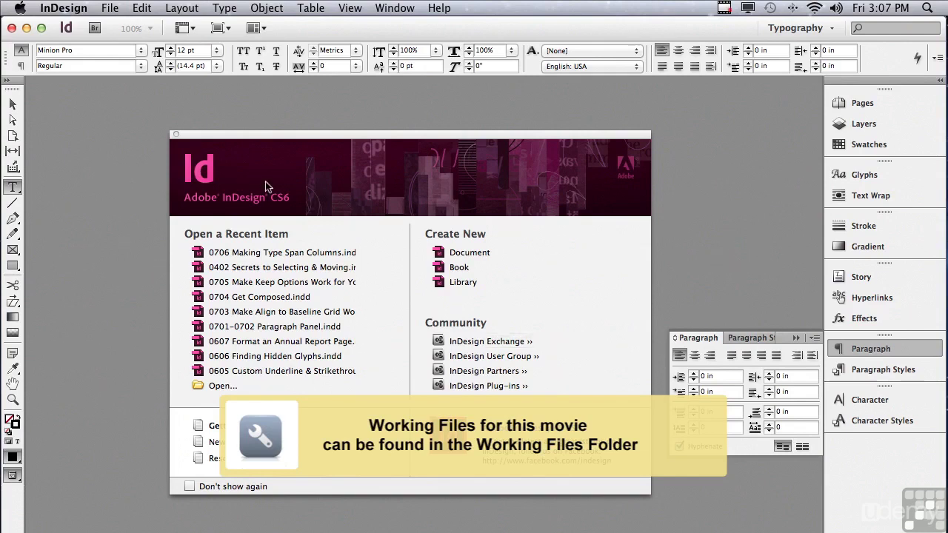
- Open the document 0706 Making Type Span Columns.indd from the File menu
click(109, 8)
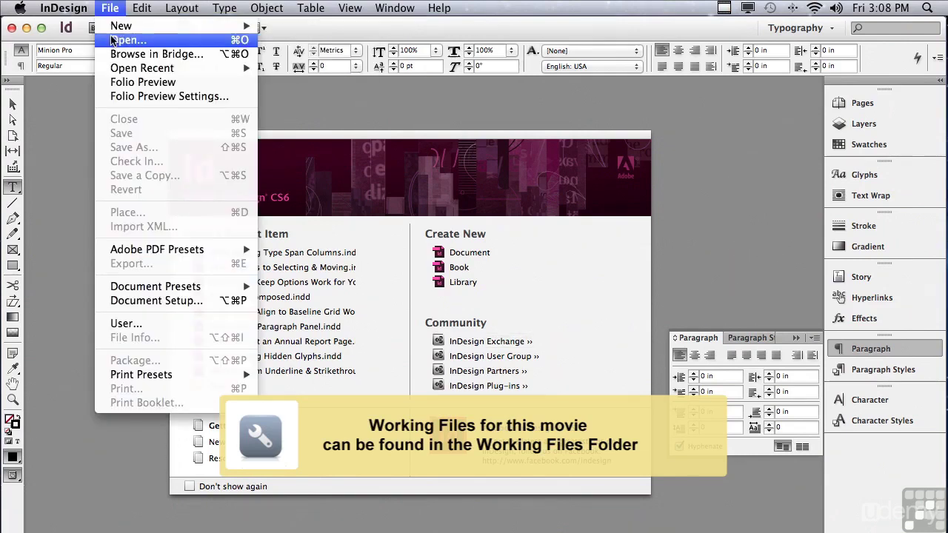
click(111, 37)
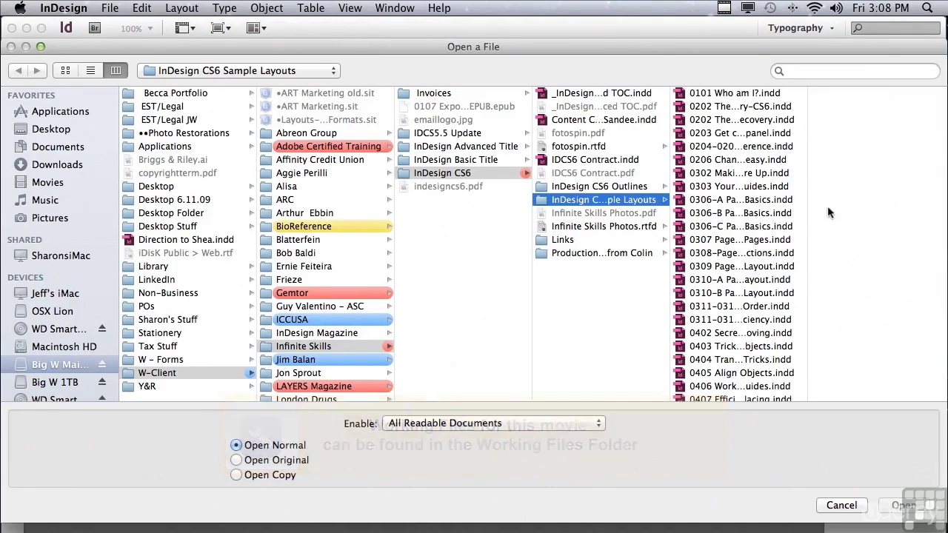
drag(808, 185, 804, 374)
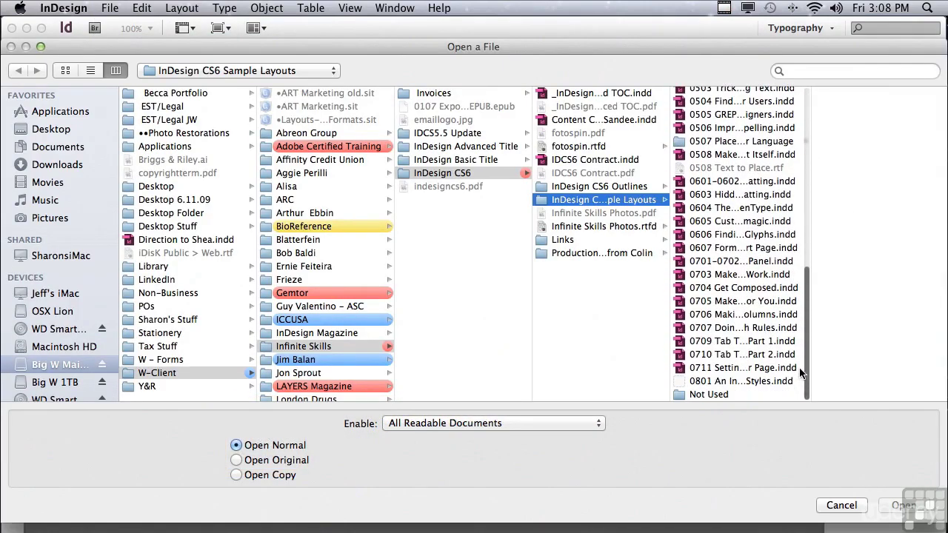
click(733, 317)
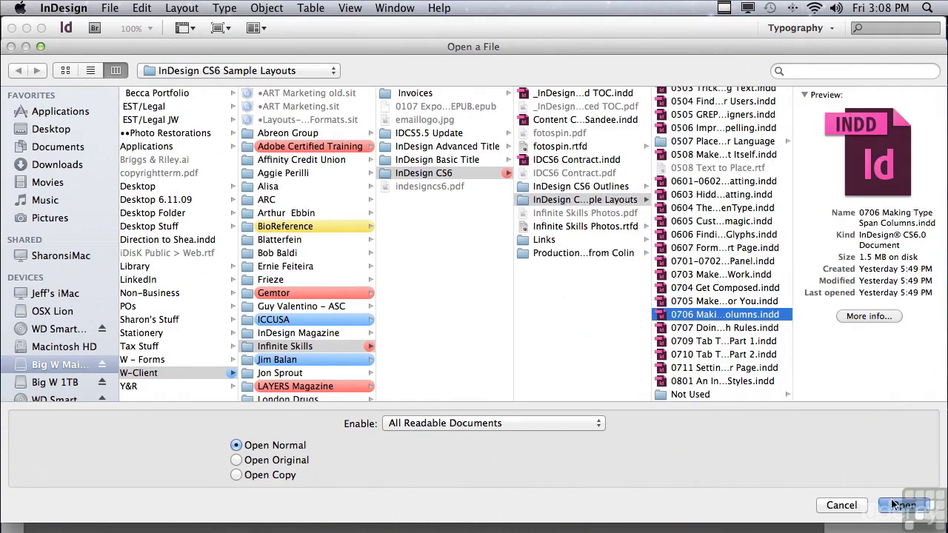
key(Return)
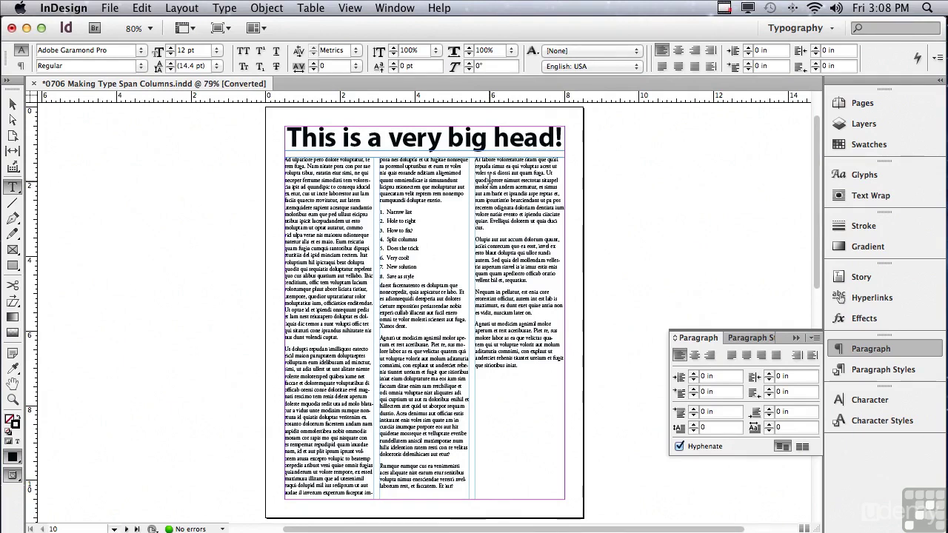
- Zoom in on the headline and the tops of the three columns, then return to the Selection tool
click(14, 402)
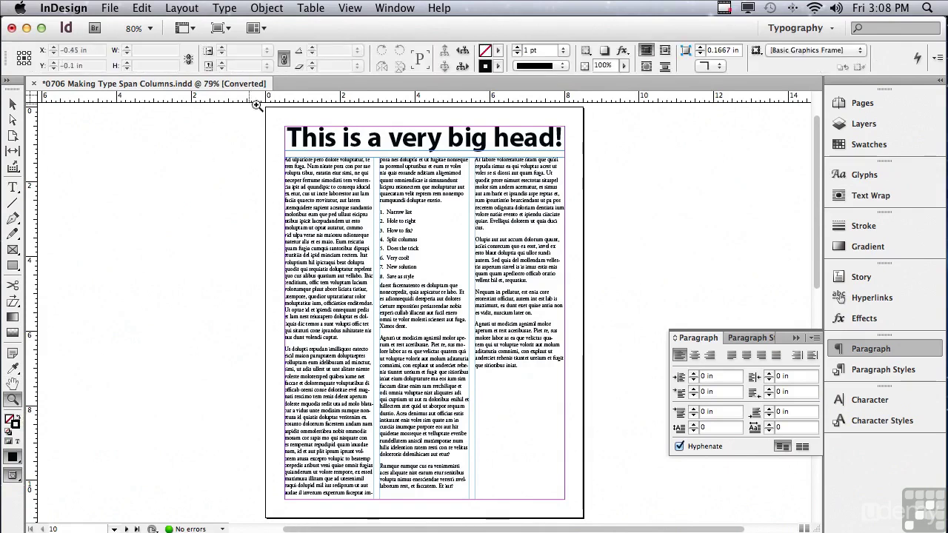
drag(263, 106, 593, 176)
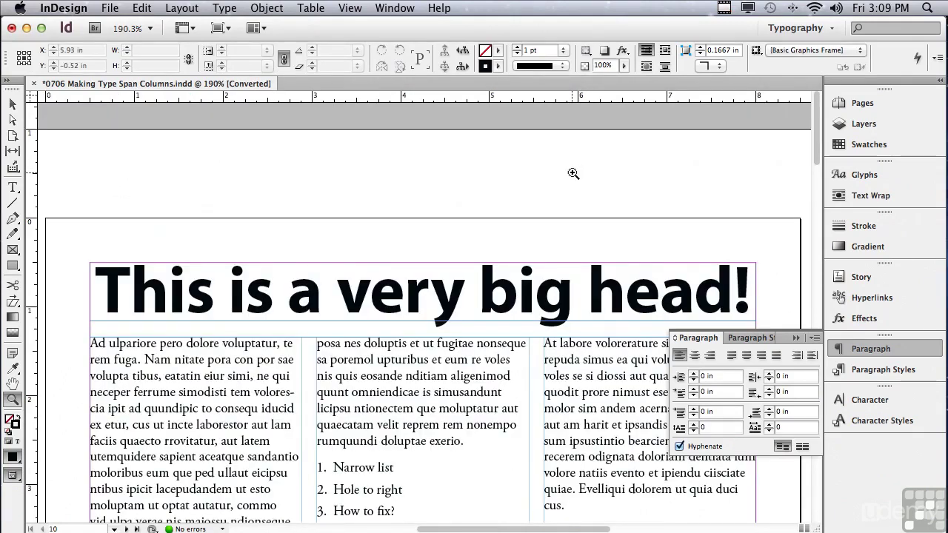
click(15, 106)
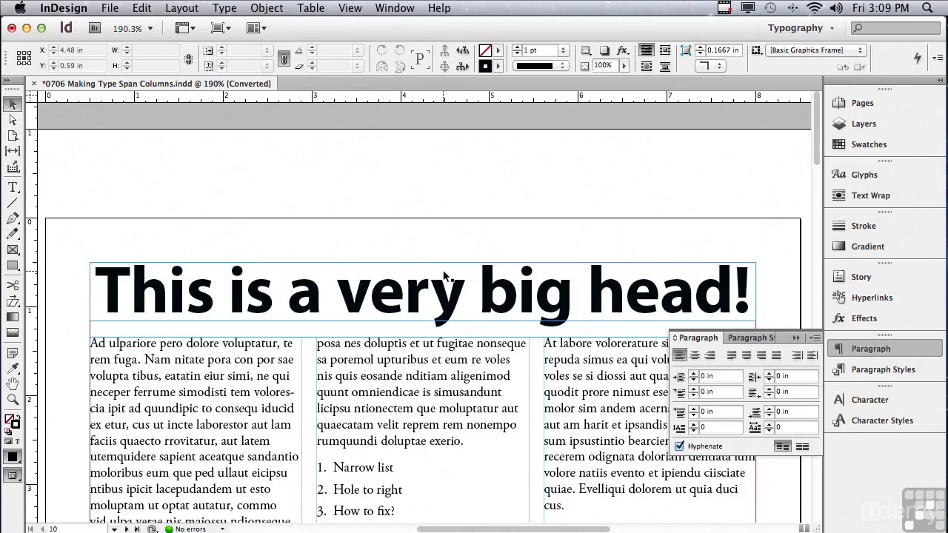
- Fit the headline frame to its text and add horizontal guides at 1.0625 in and 1.34 in
click(433, 281)
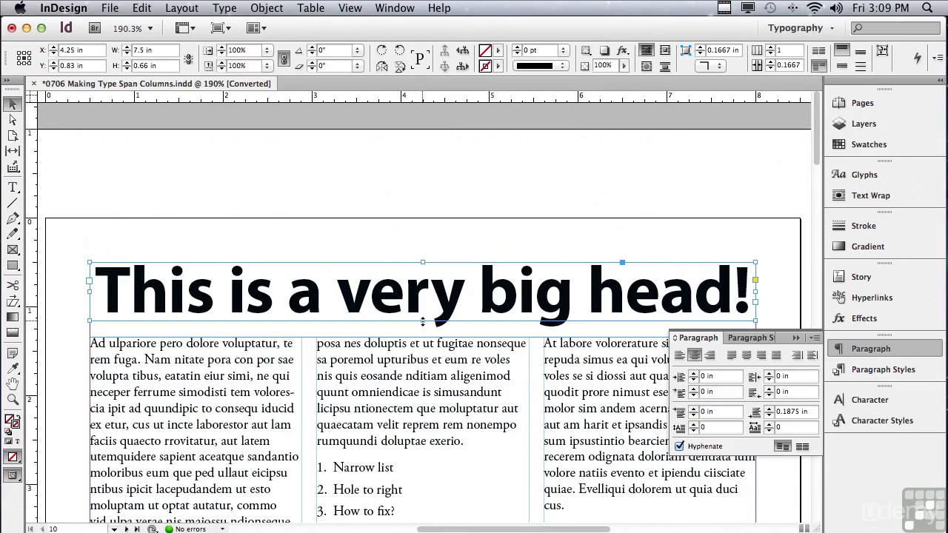
double_click(422, 321)
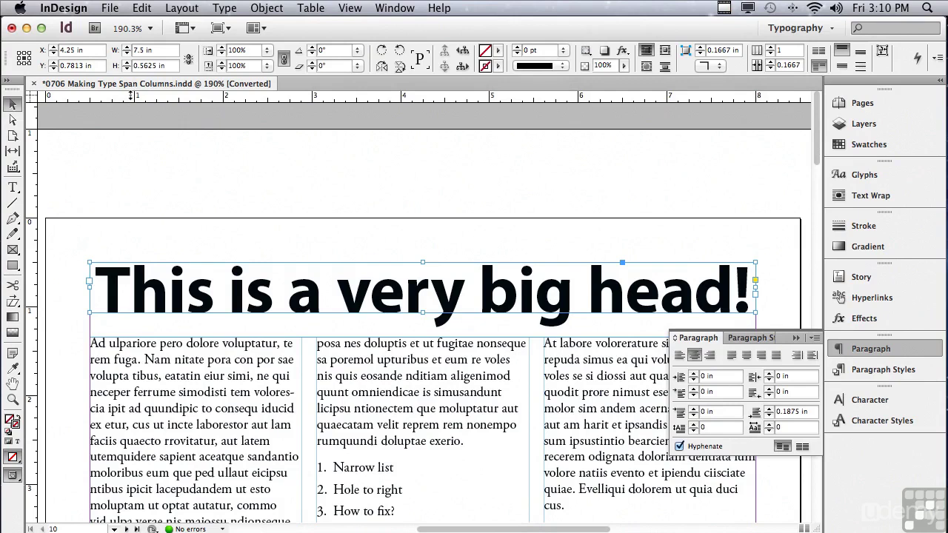
drag(134, 95, 91, 312)
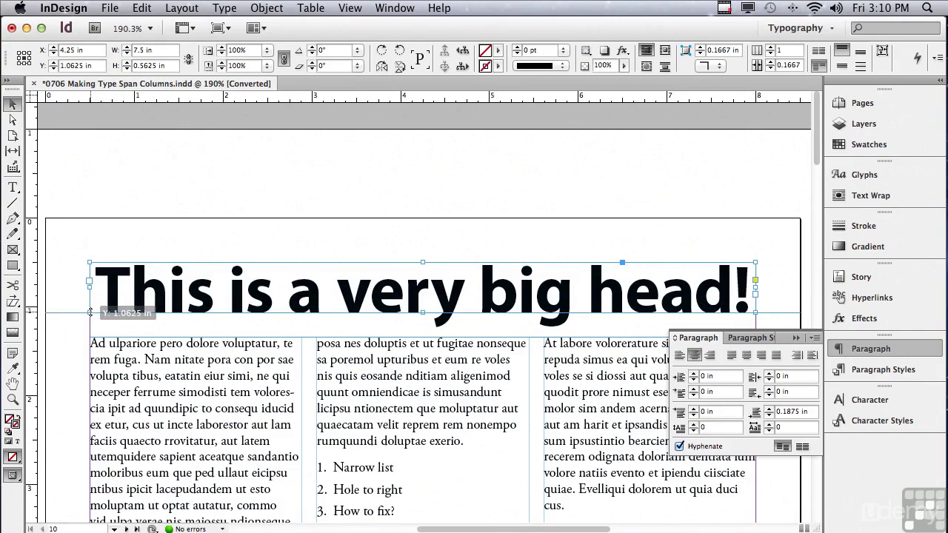
drag(90, 312, 91, 313)
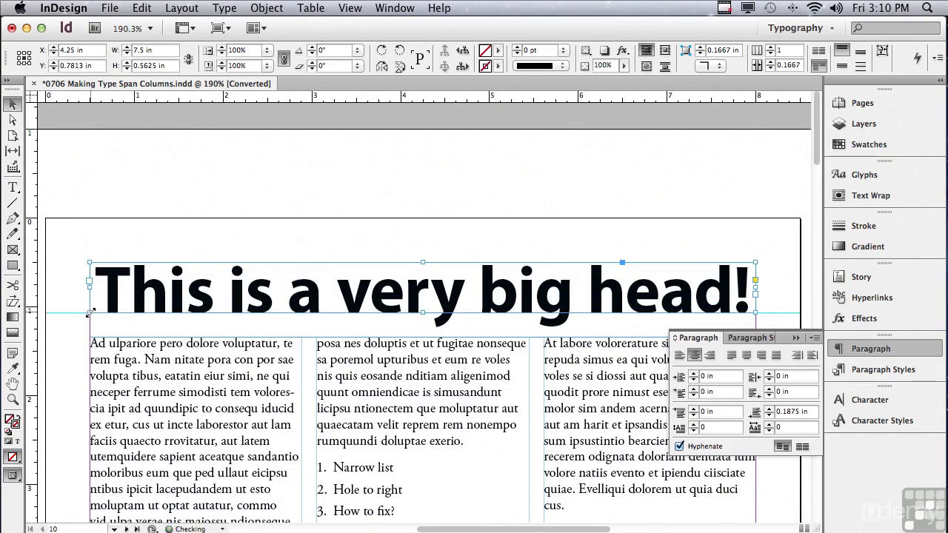
drag(150, 97, 93, 337)
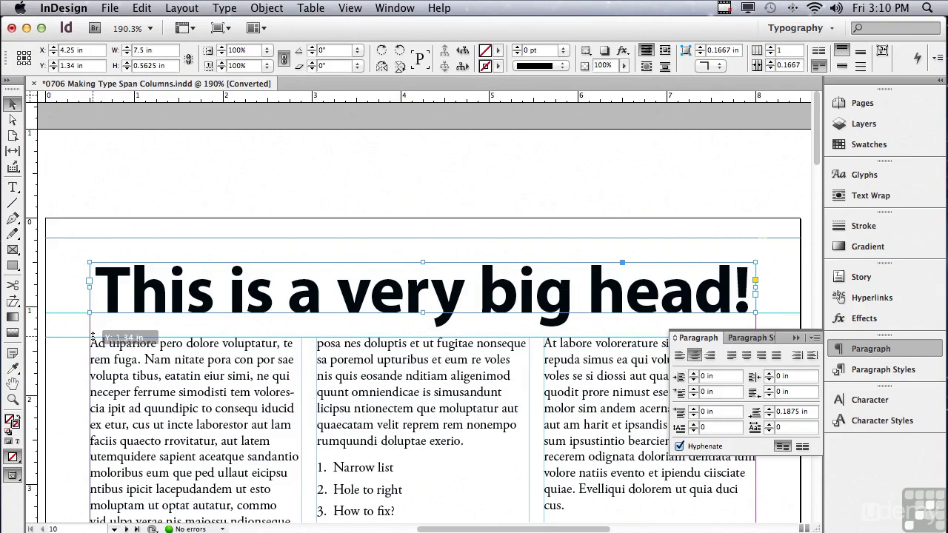
drag(92, 337, 92, 337)
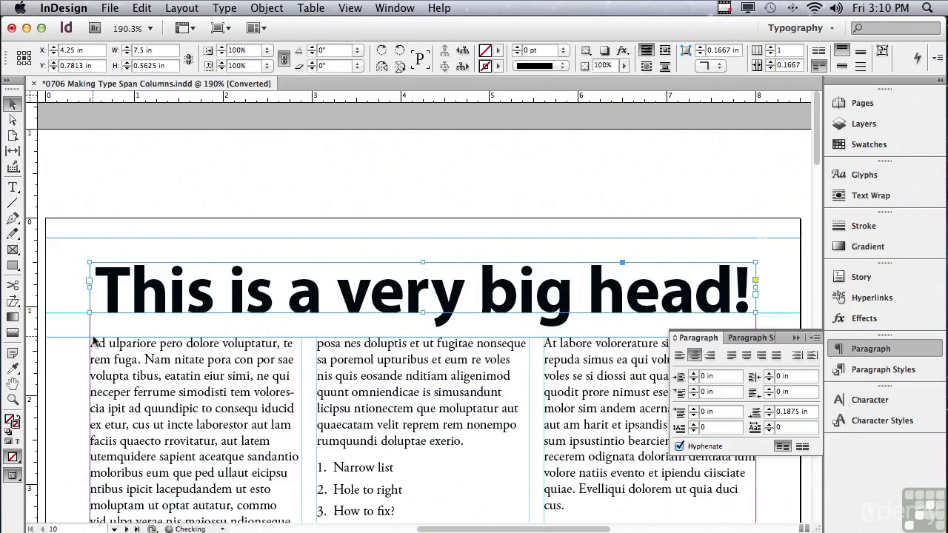
- Draw a small empty frame between the guides and move it right to X 0.5 in
click(10, 253)
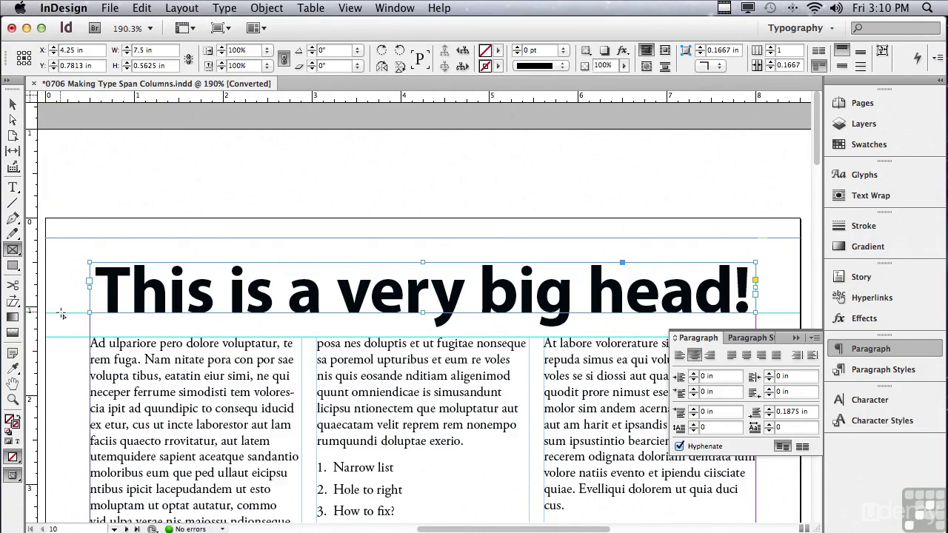
drag(63, 315, 83, 340)
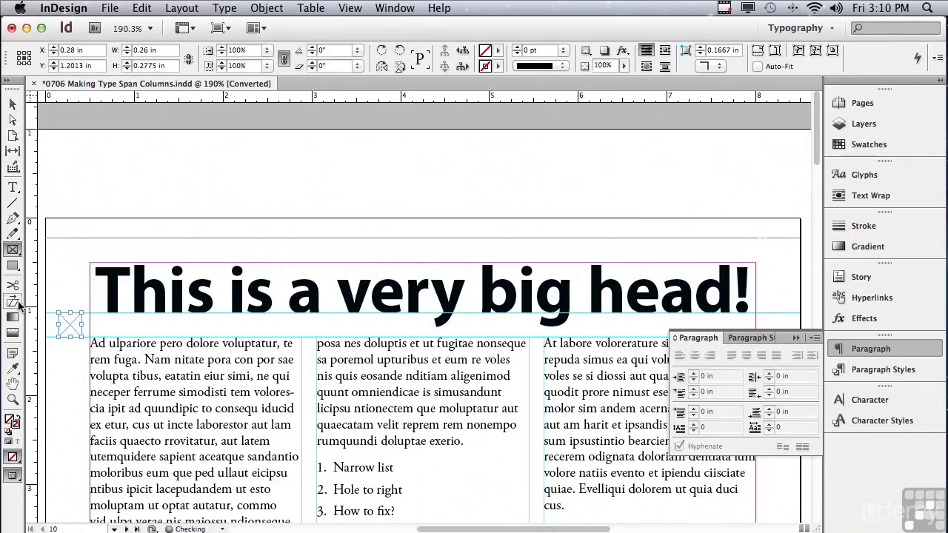
click(12, 105)
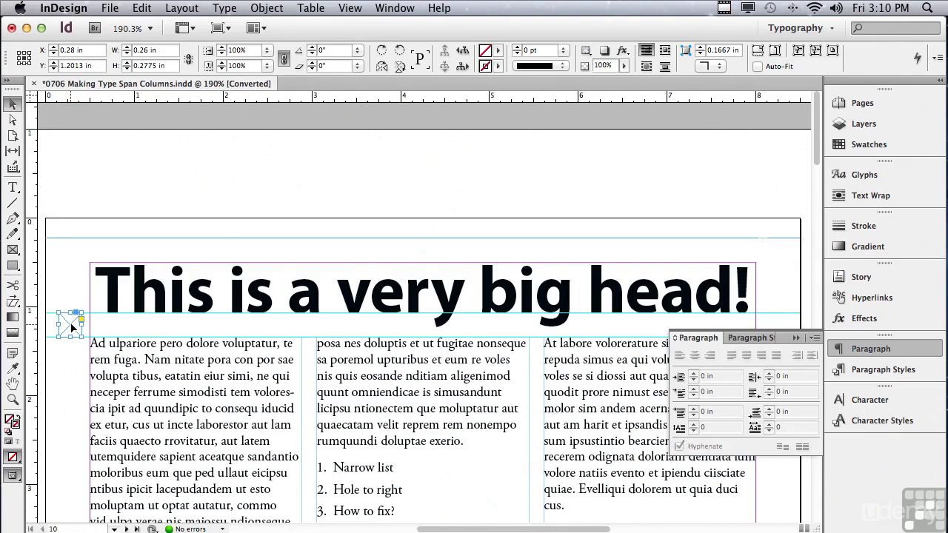
drag(72, 326, 90, 326)
- Go to page 11 and put the text cursor inside the stacked headline
drag(818, 134, 757, 295)
scroll(757, 295, down, 8)
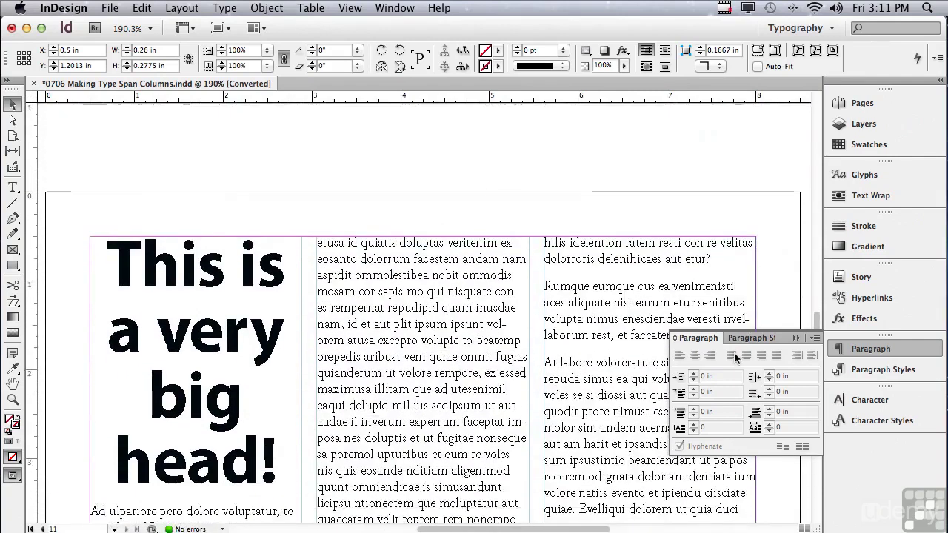
scroll(733, 364, down, 1)
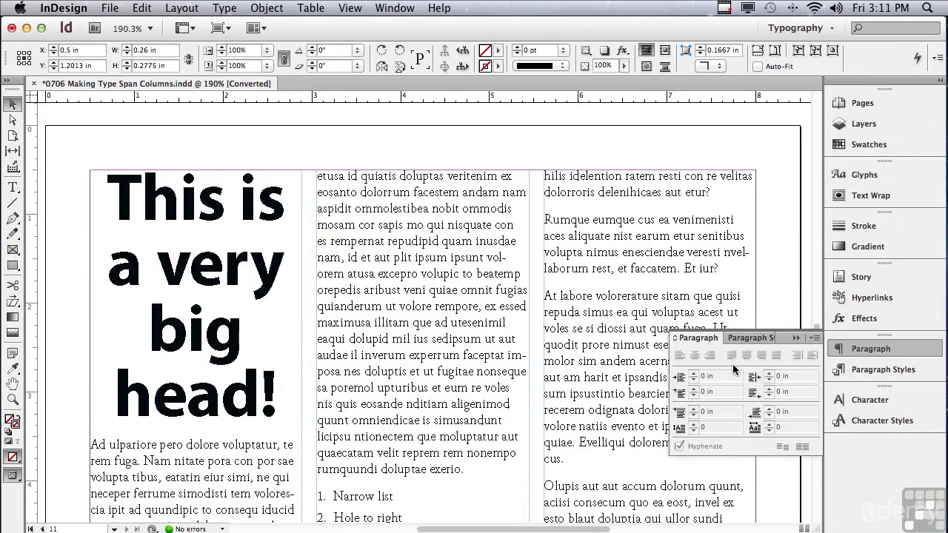
click(182, 237)
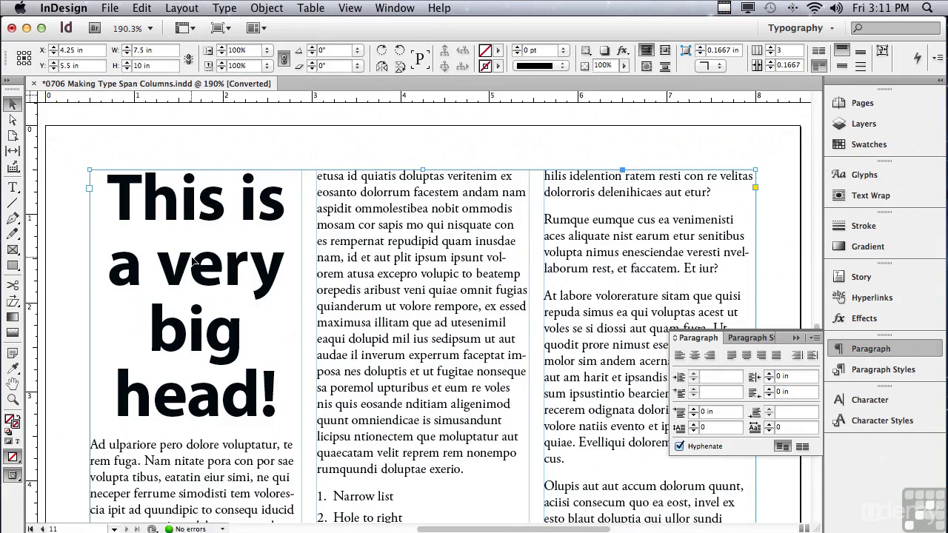
double_click(190, 260)
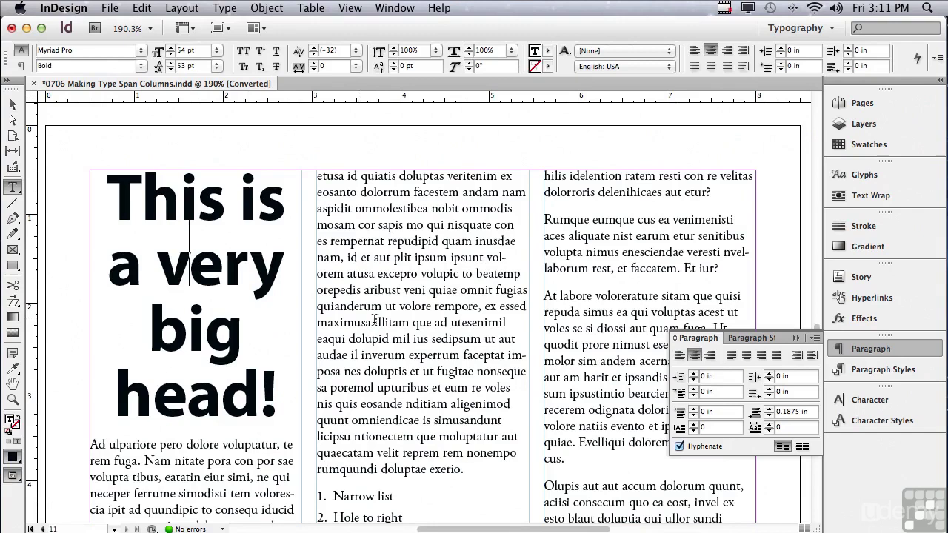
- In Span Columns for the headline, choose the Span Columns layout with preview on
click(814, 339)
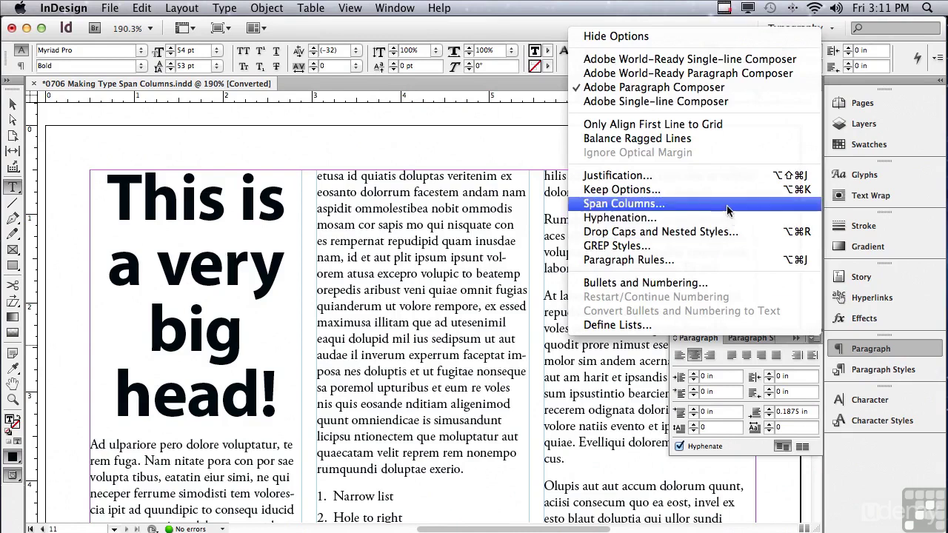
click(726, 211)
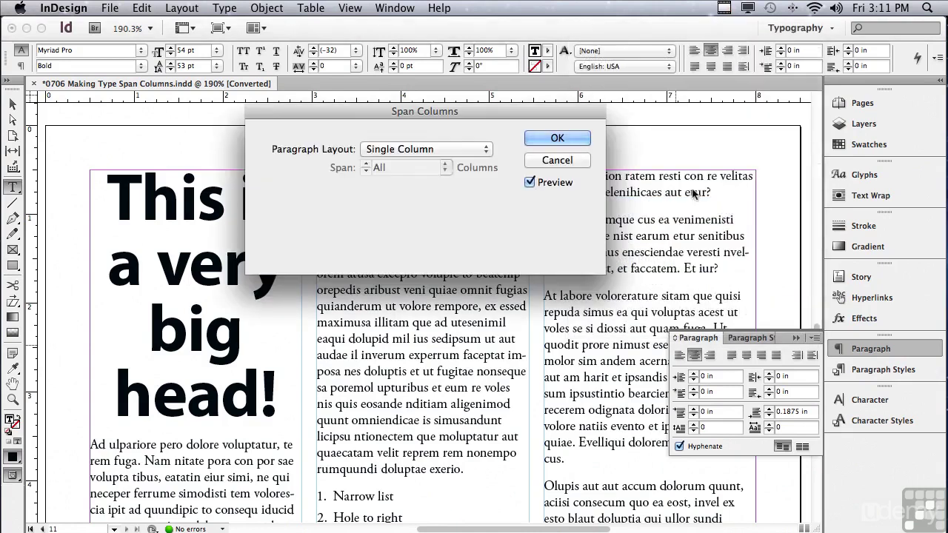
drag(322, 99, 376, 347)
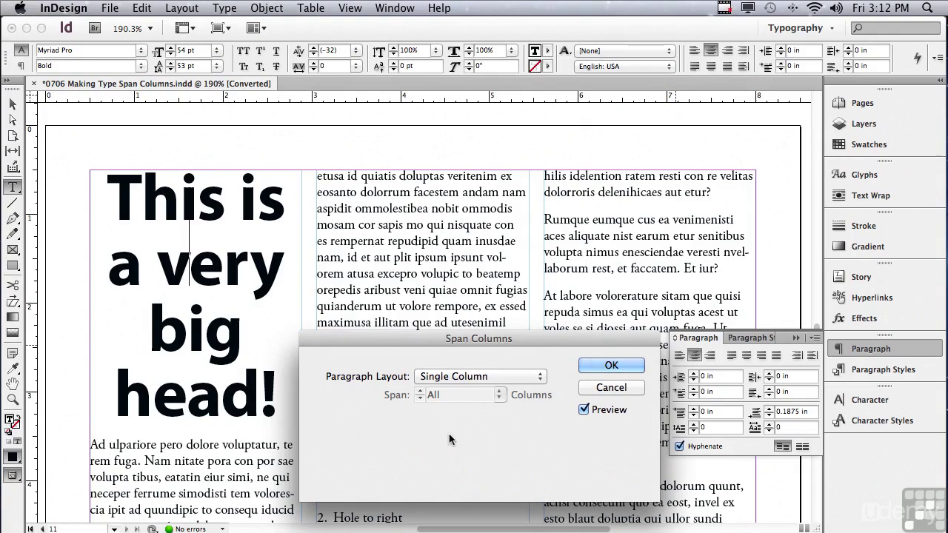
click(438, 378)
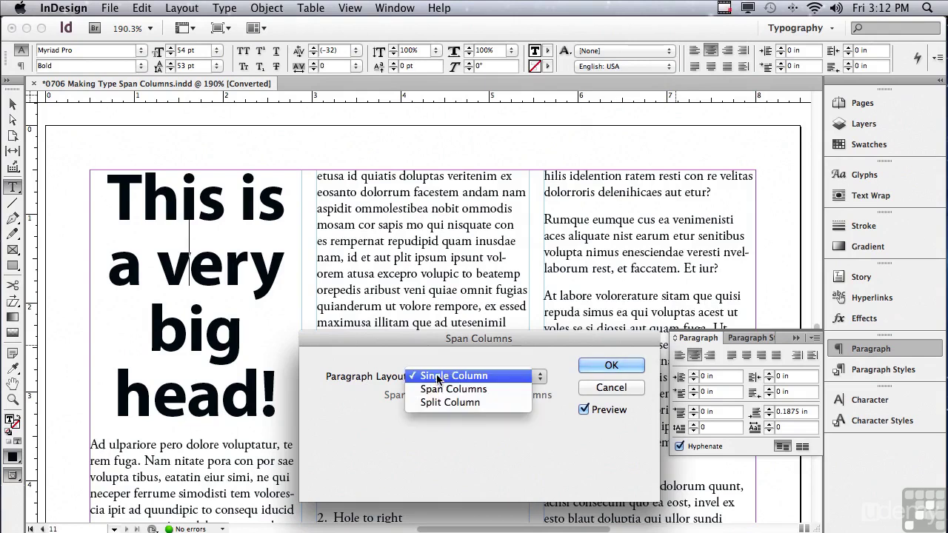
click(434, 390)
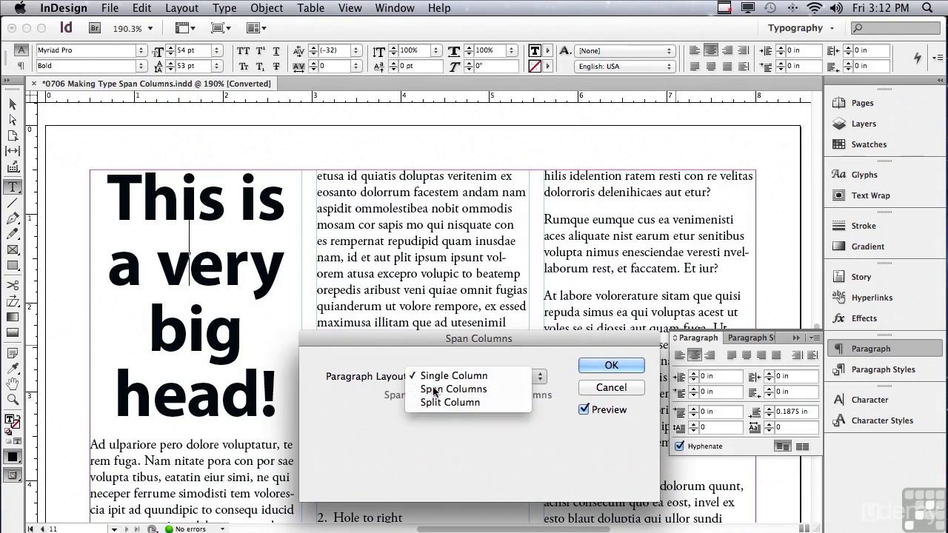
click(585, 409)
click(585, 410)
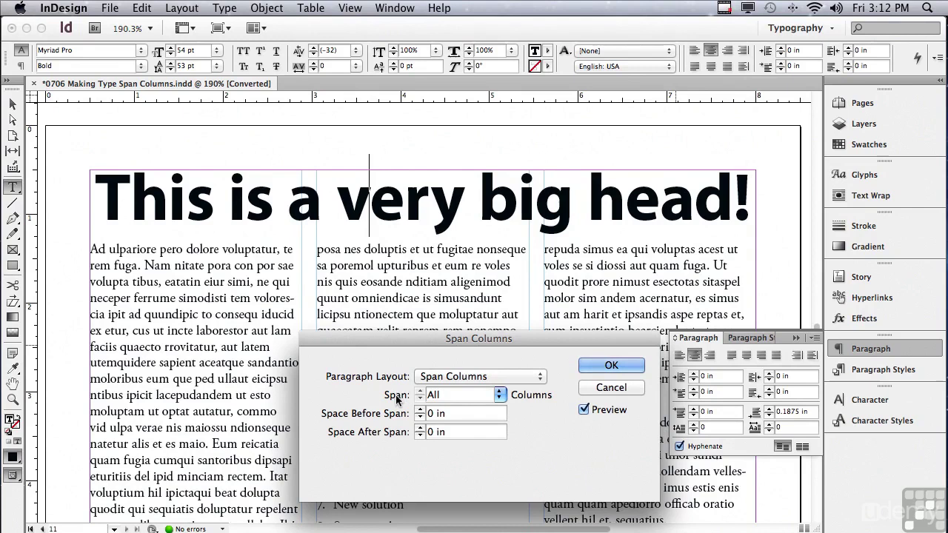
- Try spanning the headline across 2 columns, then set Span back to All
click(500, 394)
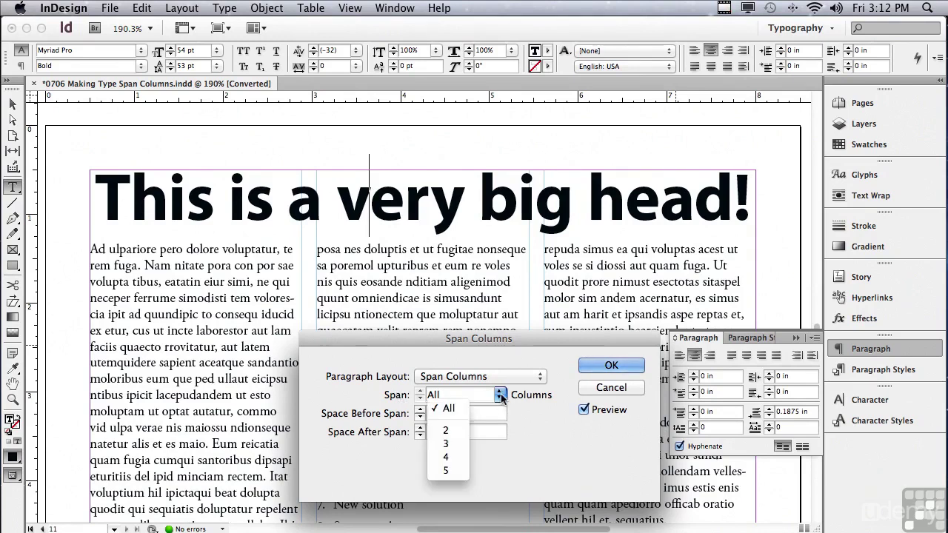
click(447, 431)
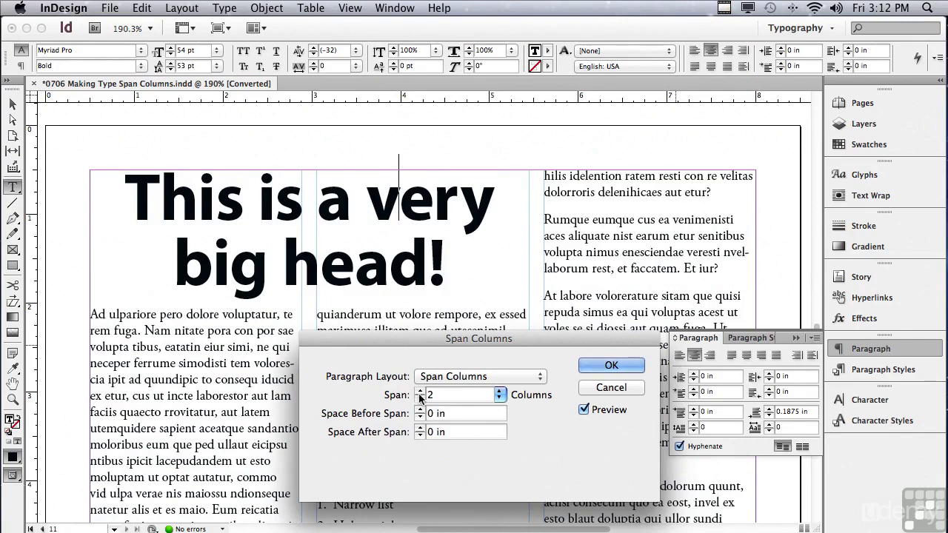
click(500, 394)
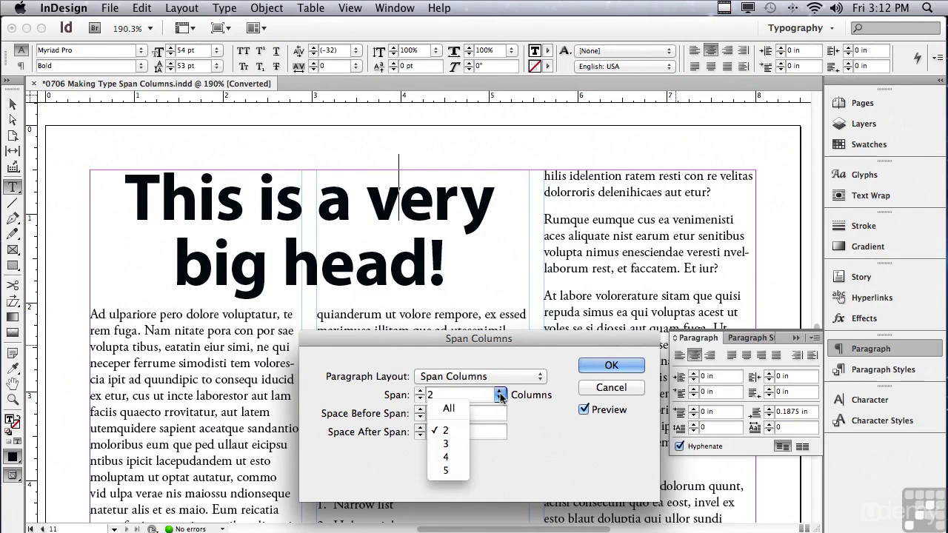
click(461, 408)
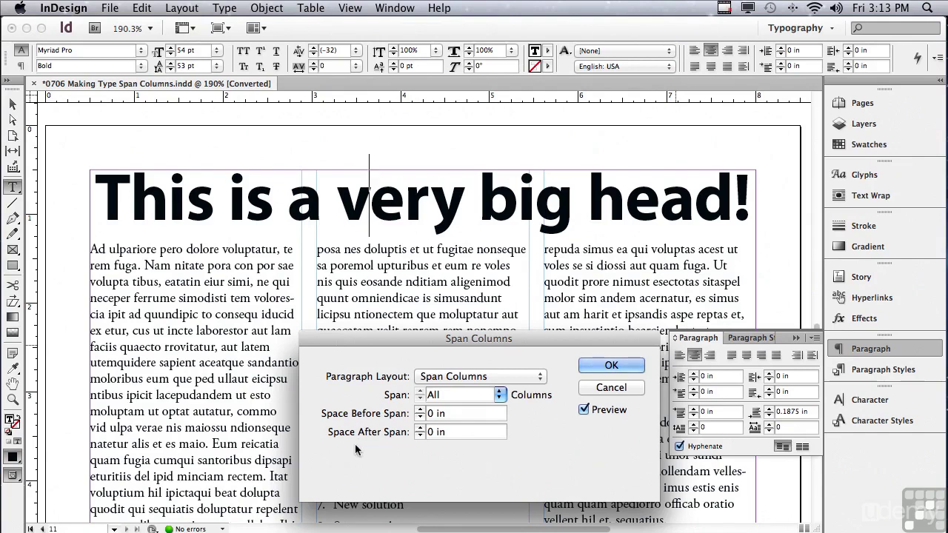
- Raise Space After Span to 0.25 in and apply the headline span settings
click(420, 428)
click(420, 428)
click(419, 428)
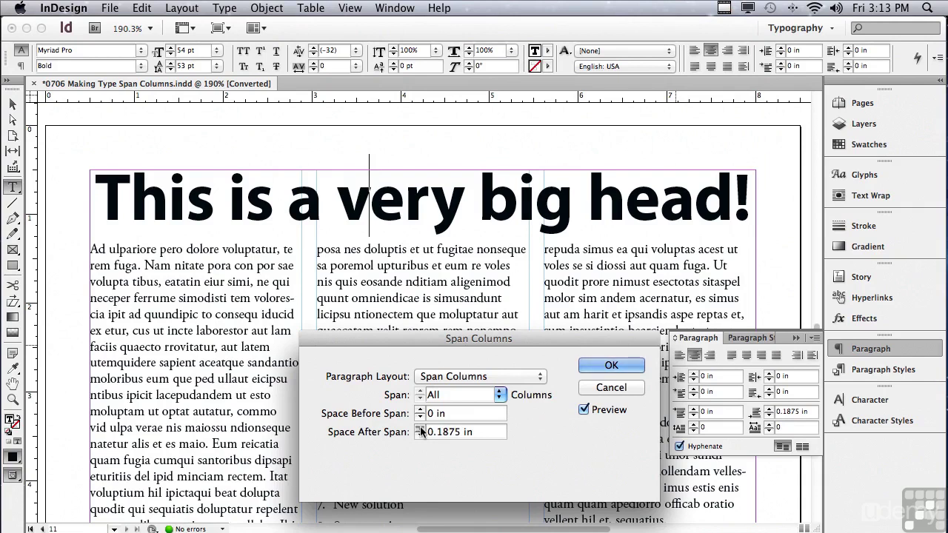
click(420, 428)
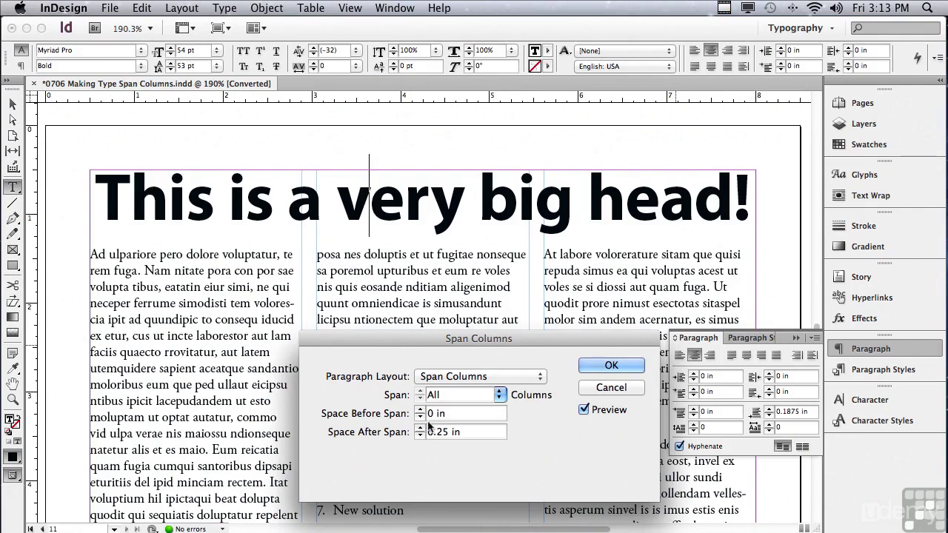
click(592, 366)
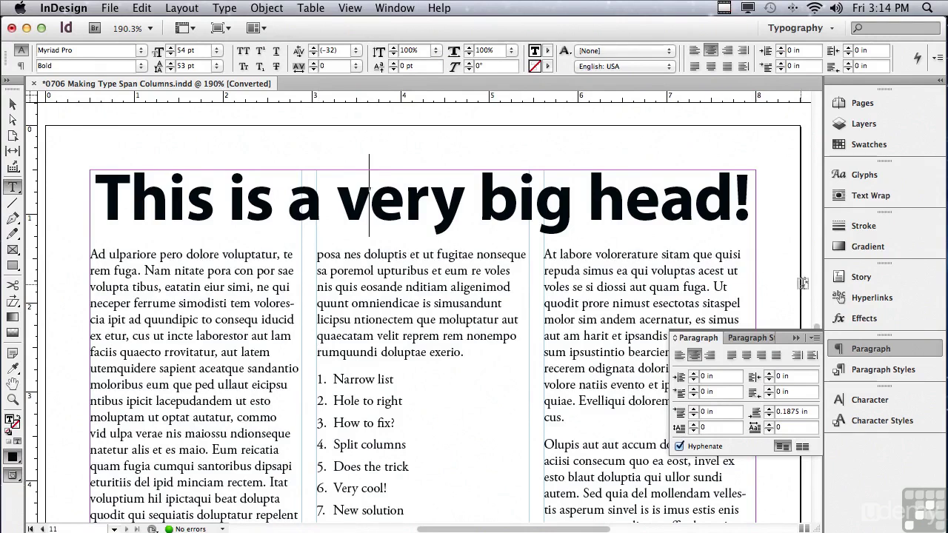
- Select the numbered list and bring up Span Columns with its paragraph layout choices
scroll(818, 331, down, 5)
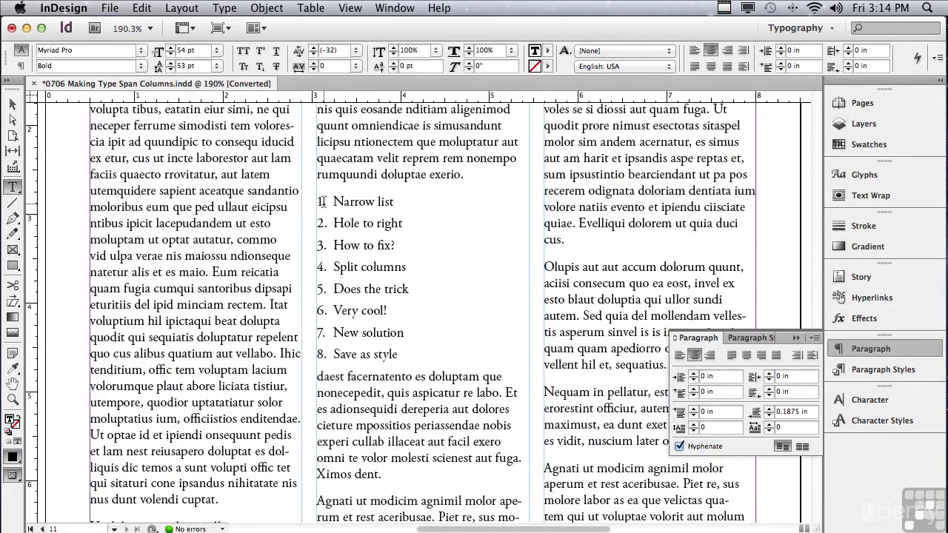
drag(333, 202, 431, 354)
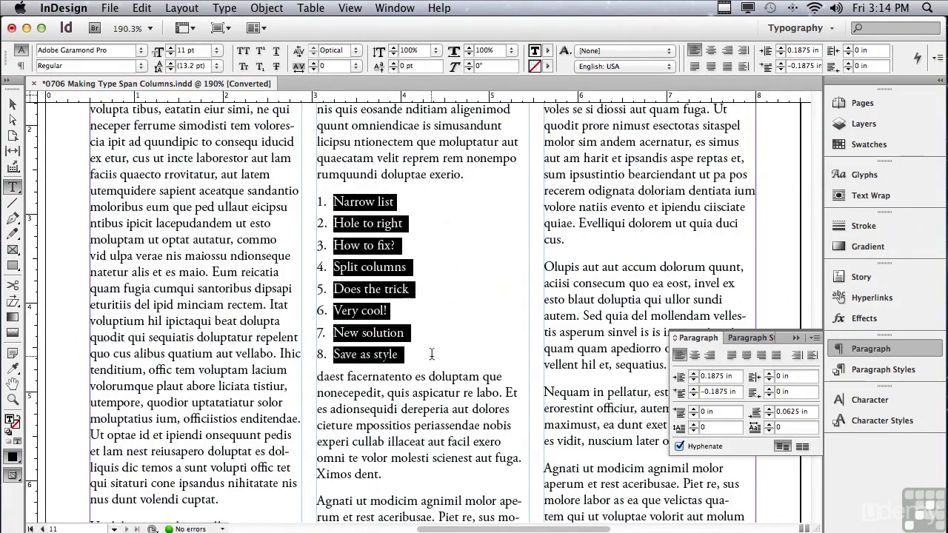
click(815, 338)
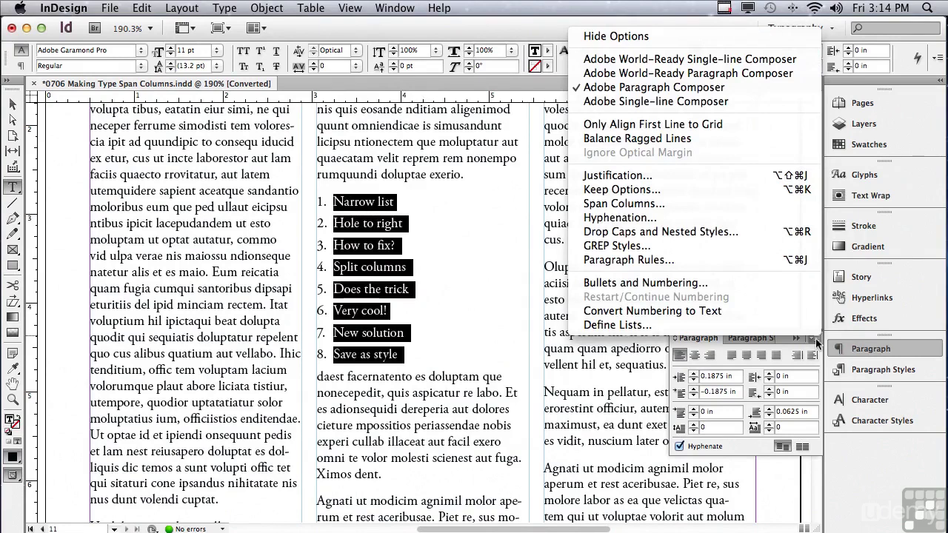
click(717, 208)
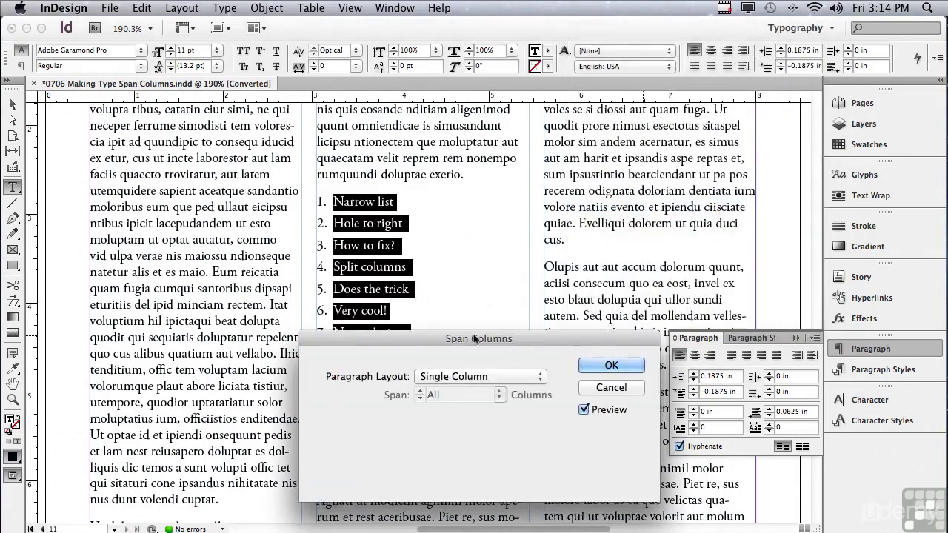
drag(474, 339, 686, 150)
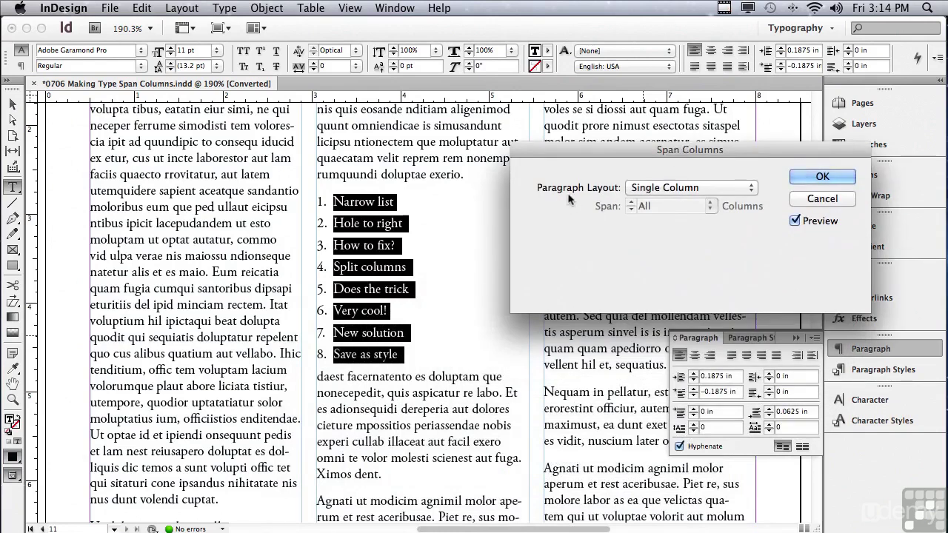
click(648, 194)
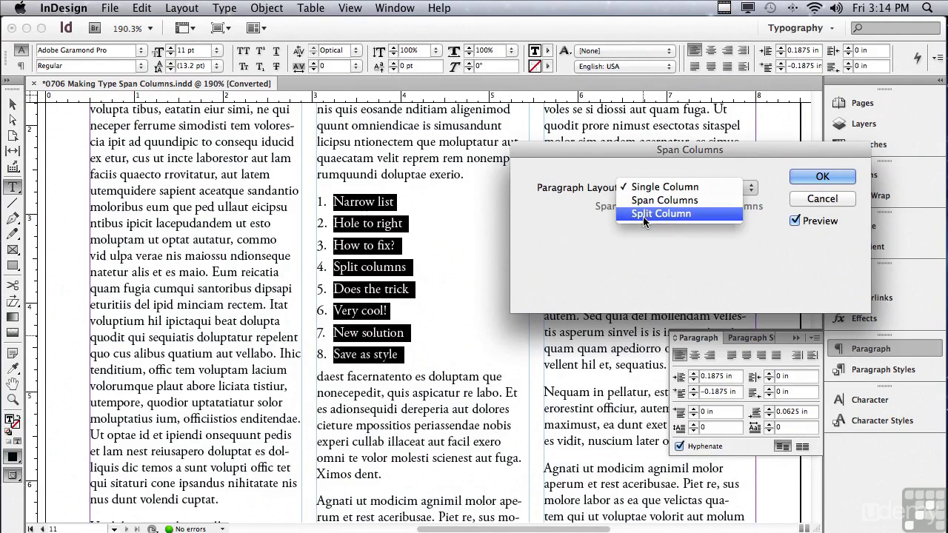
click(643, 214)
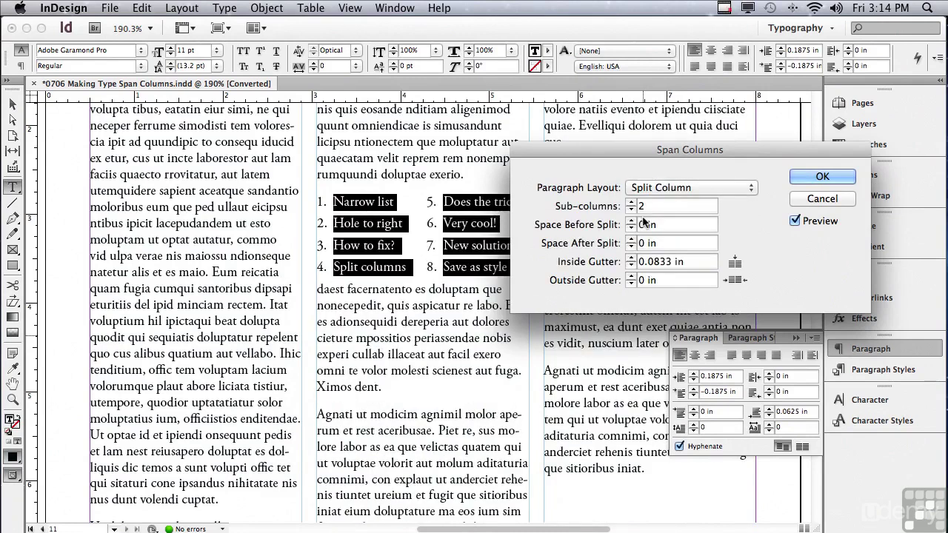
drag(556, 147, 603, 149)
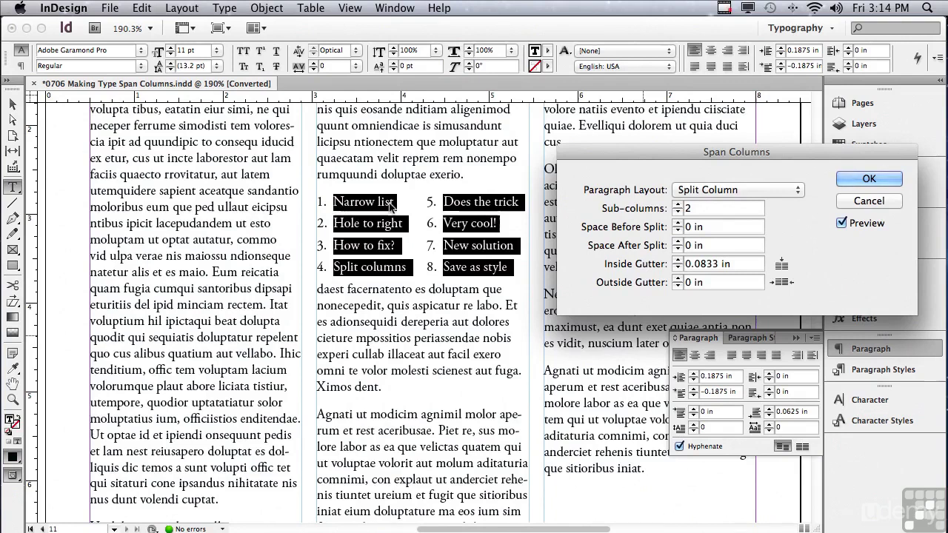
click(843, 223)
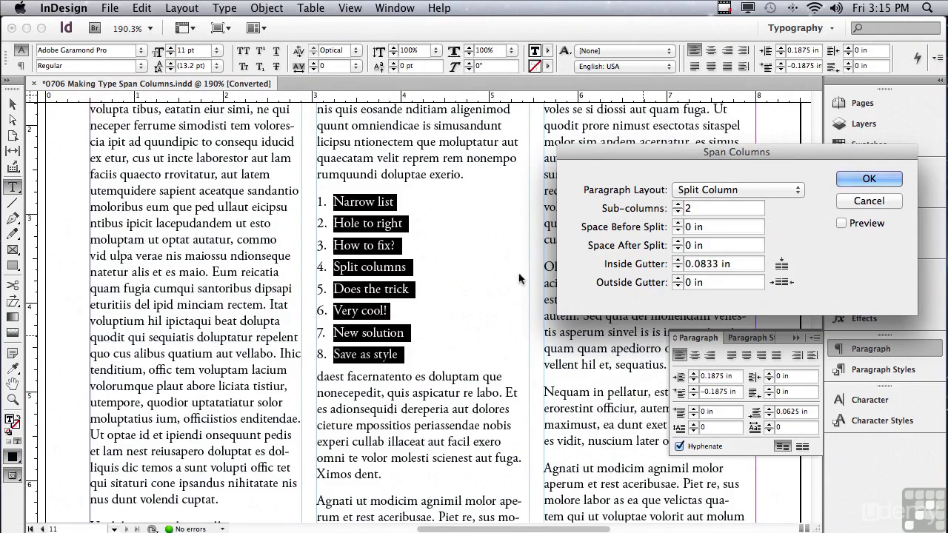
click(842, 223)
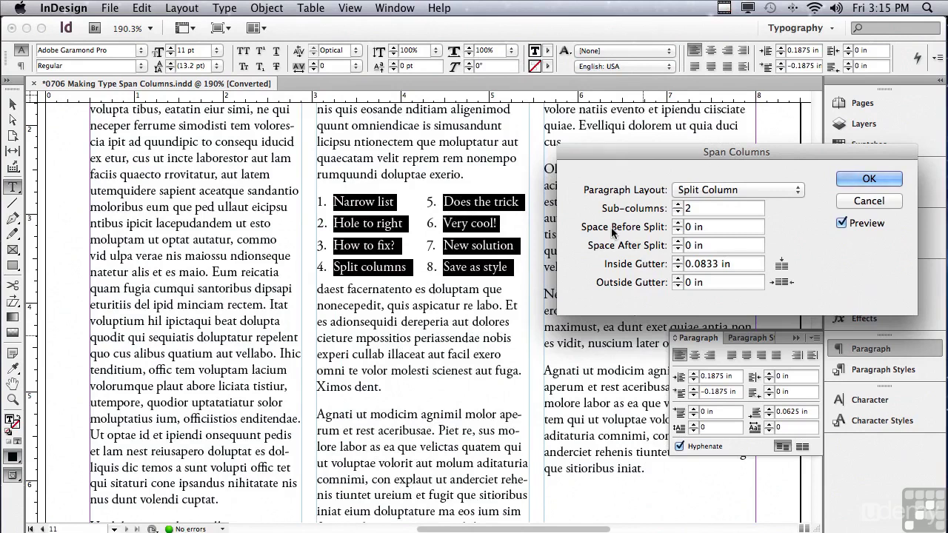
- Return Space Before Split to 0 in after trying 0.1875 in, and set Space After Split to 0.1875 in
click(678, 223)
click(677, 222)
click(678, 224)
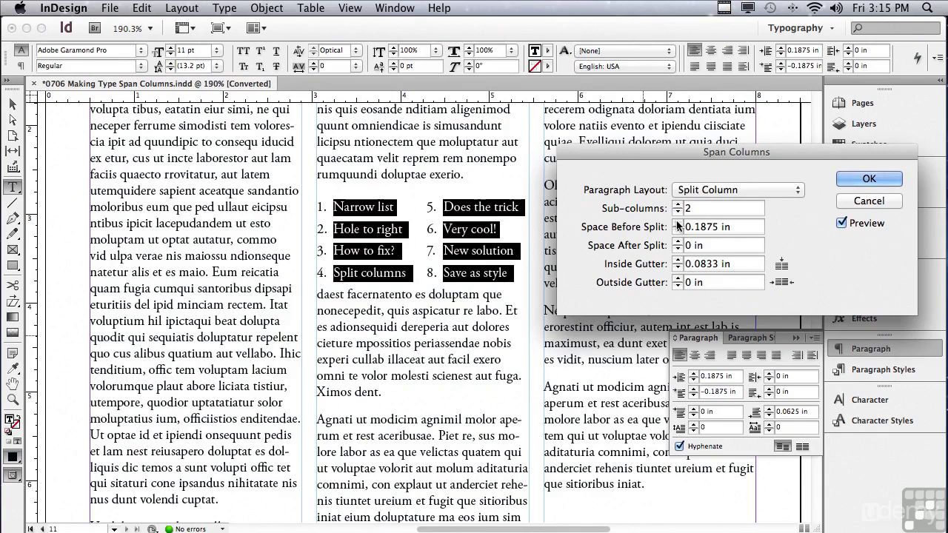
click(677, 231)
click(678, 231)
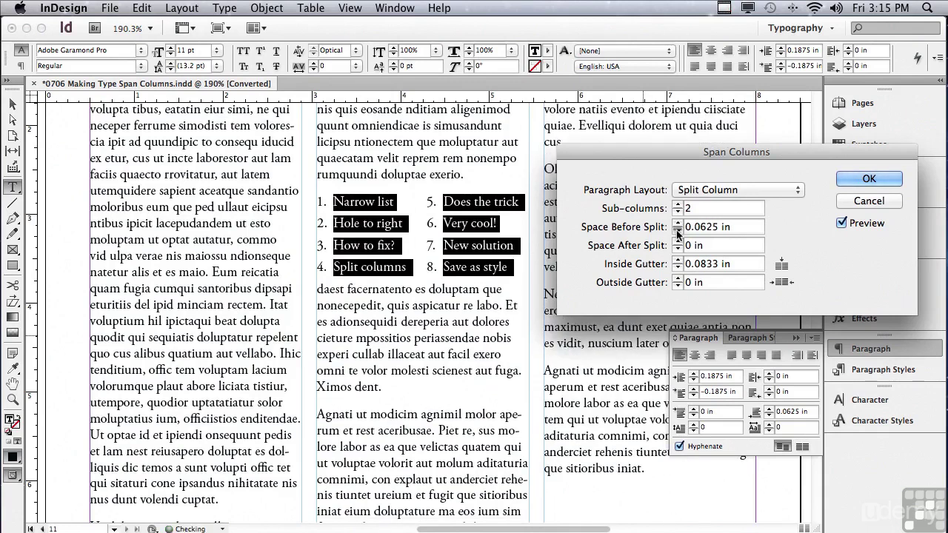
click(678, 231)
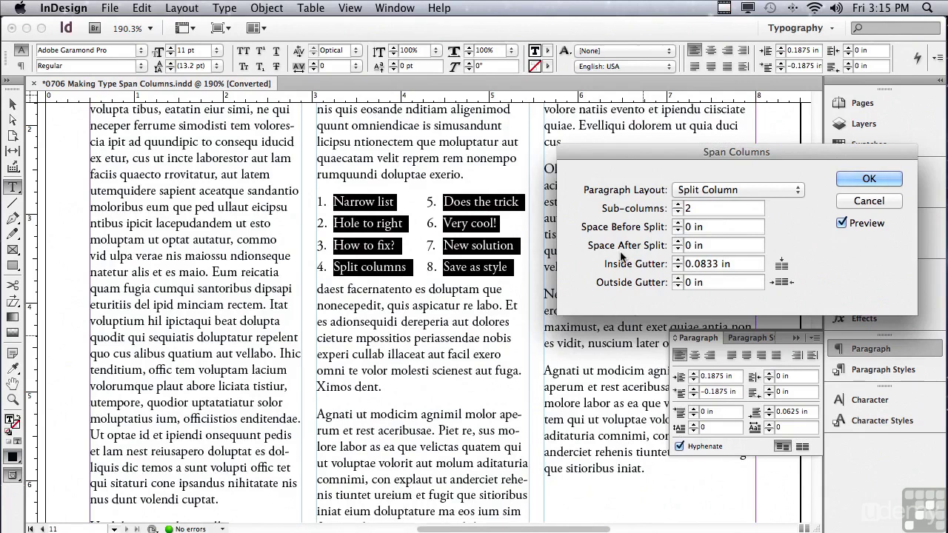
click(678, 241)
click(678, 242)
click(678, 241)
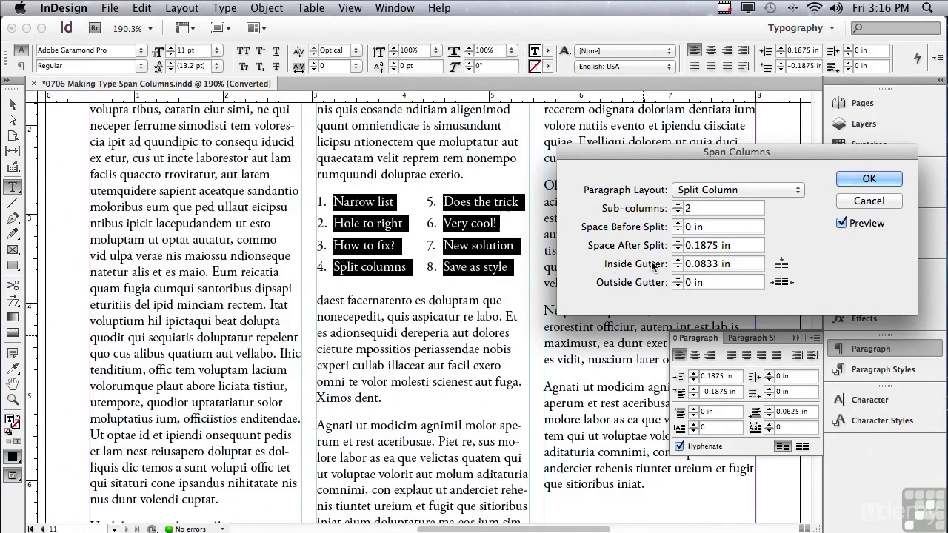
- Set Inside Gutter to 0.1875 in and reset Outside Gutter to 0 in after trying it
click(676, 260)
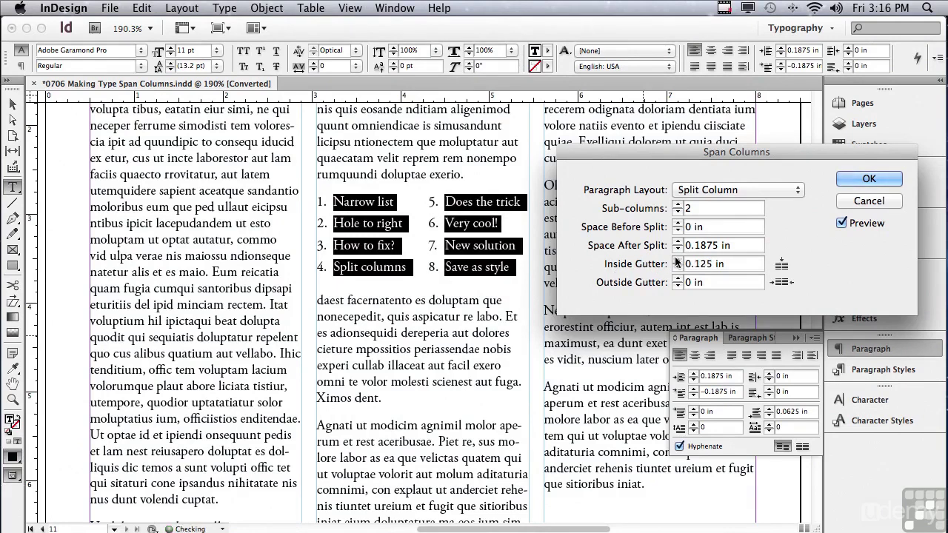
click(676, 260)
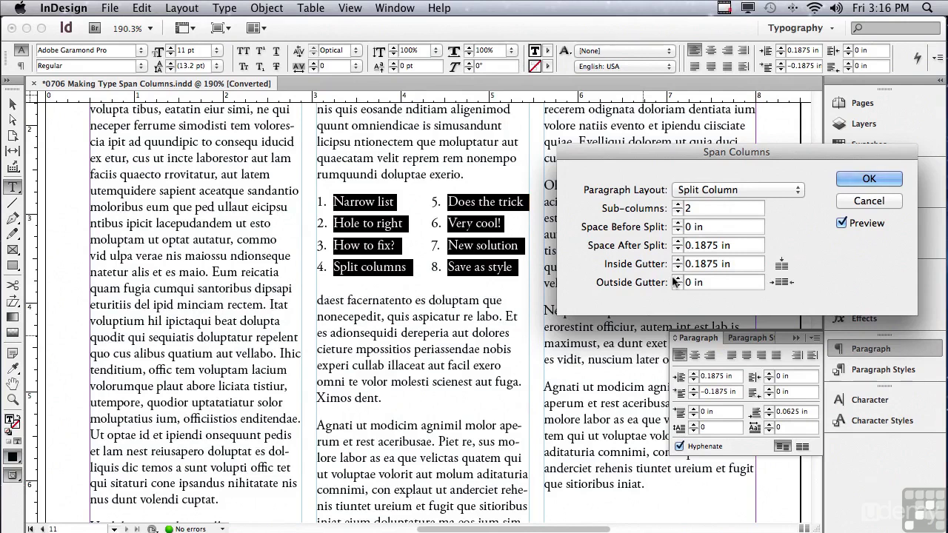
click(678, 280)
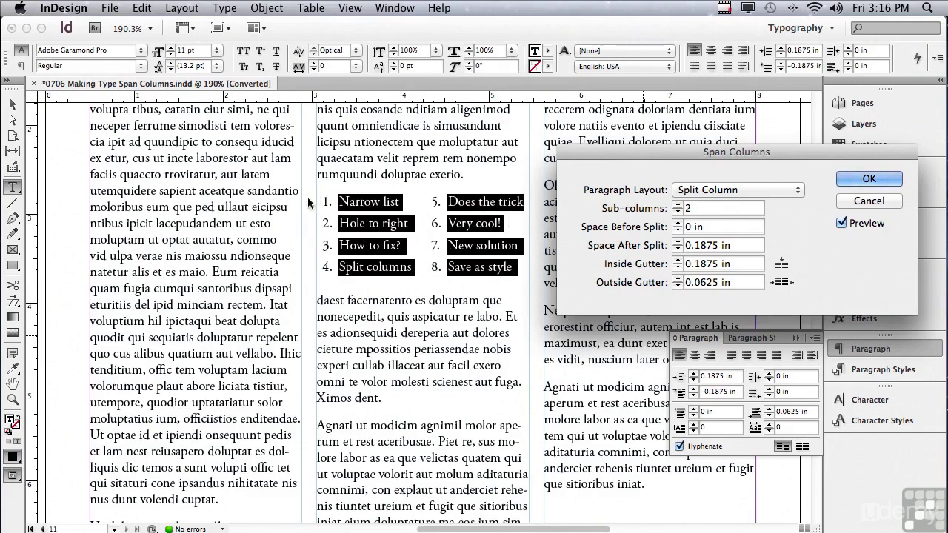
click(676, 286)
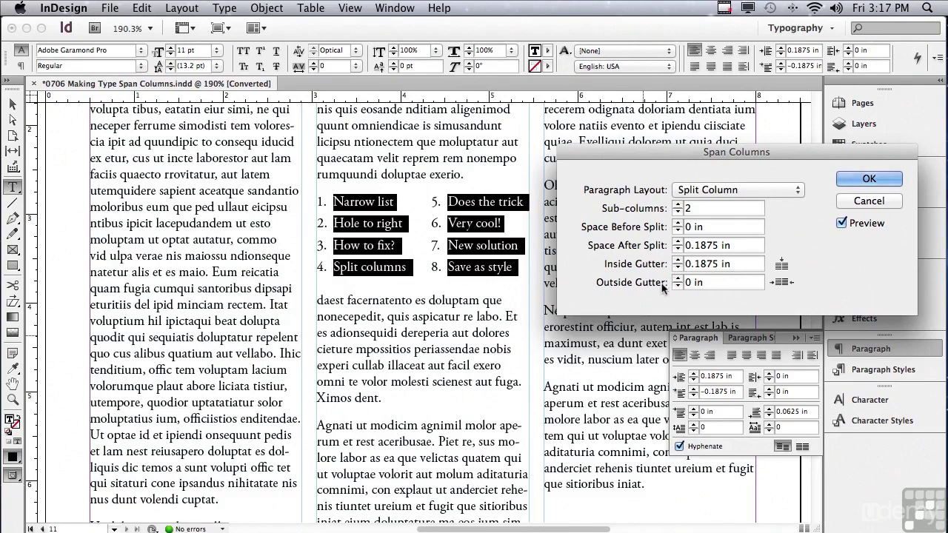
click(844, 181)
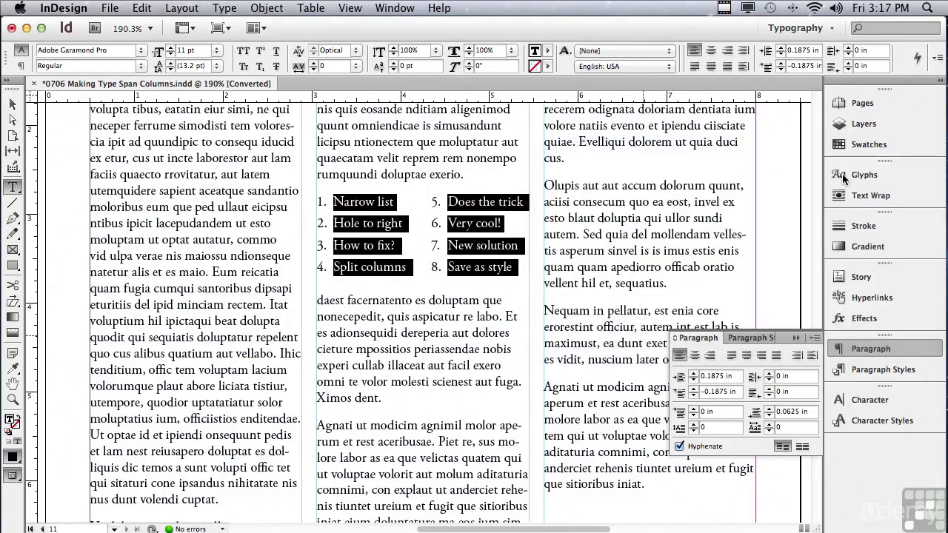